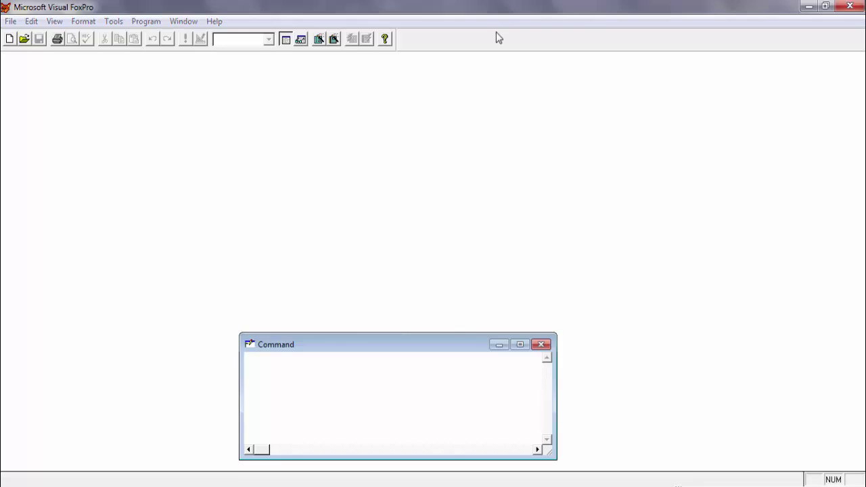
Run create cti and decline overwriting the existing cti table.
left_click(473, 291)
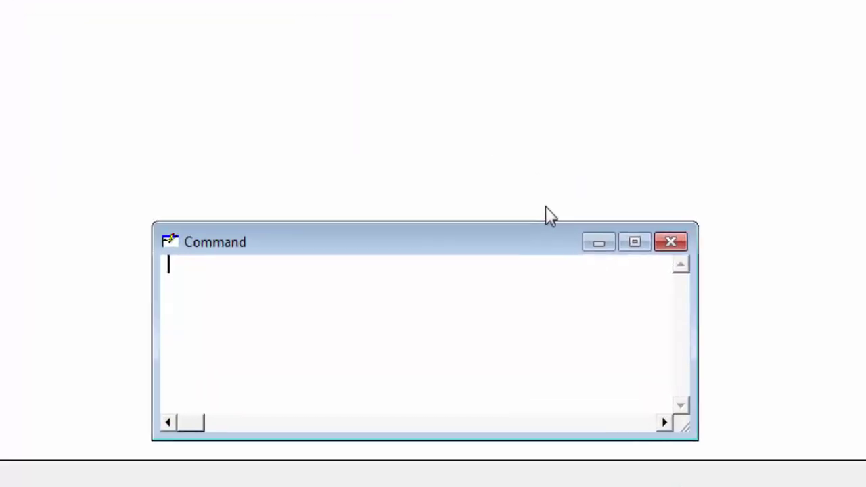
type("create ")
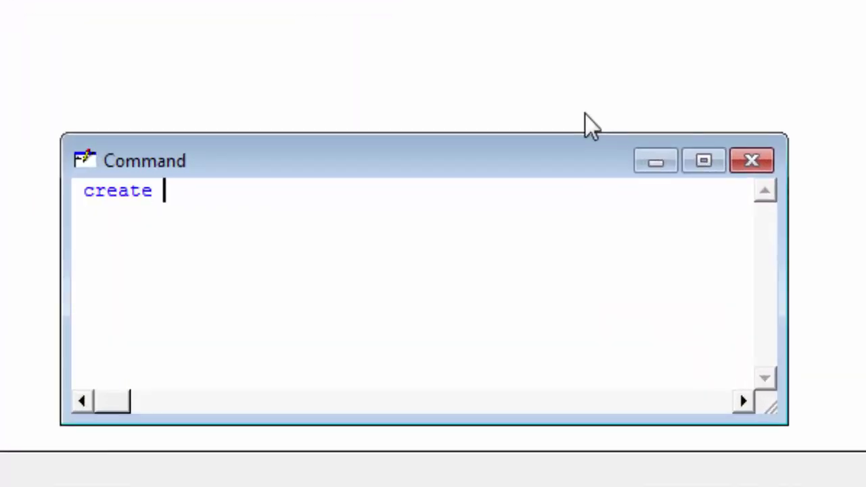
type("cti")
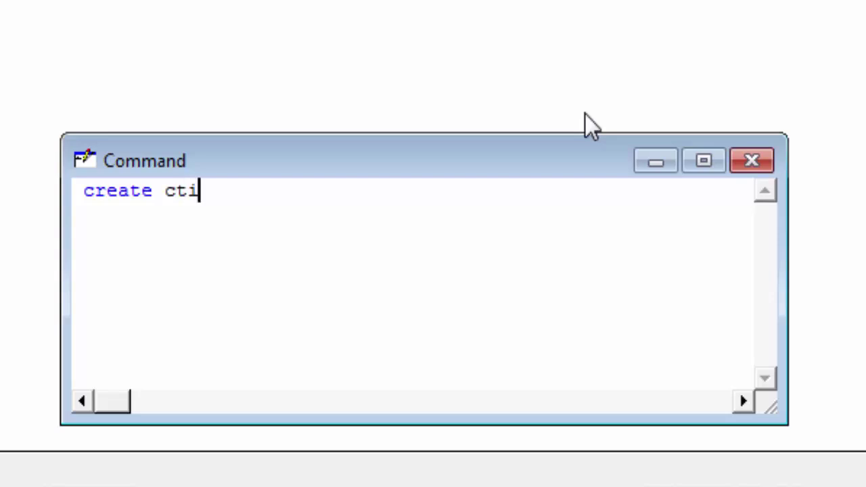
key("Return")
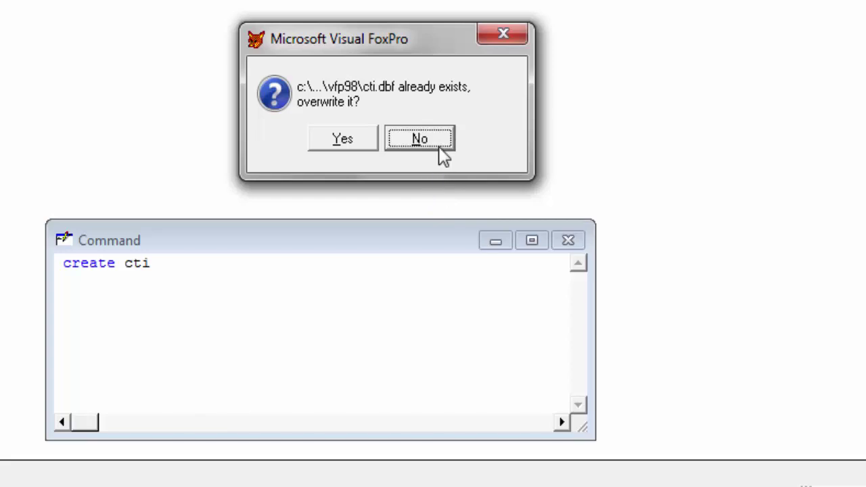
left_click(439, 145)
Run create ctii to start designing the new ctii.dbf table.
left_click(177, 264)
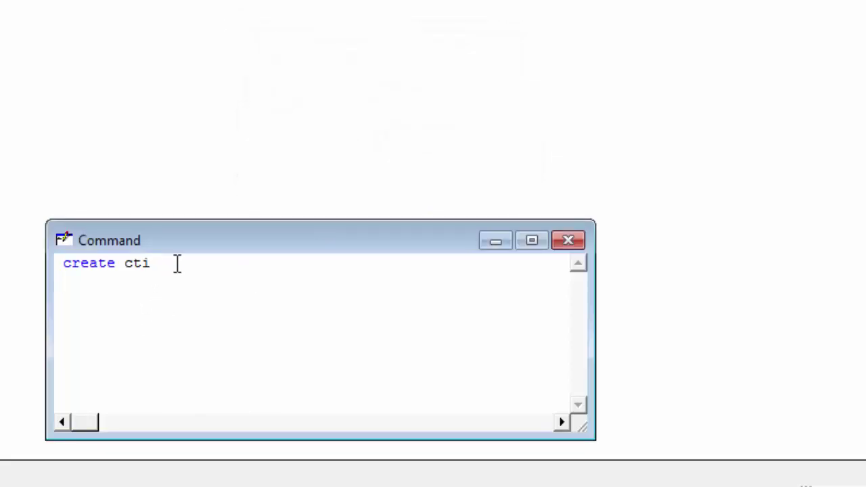
type("ic")
key("BackSpace")
key("Return")
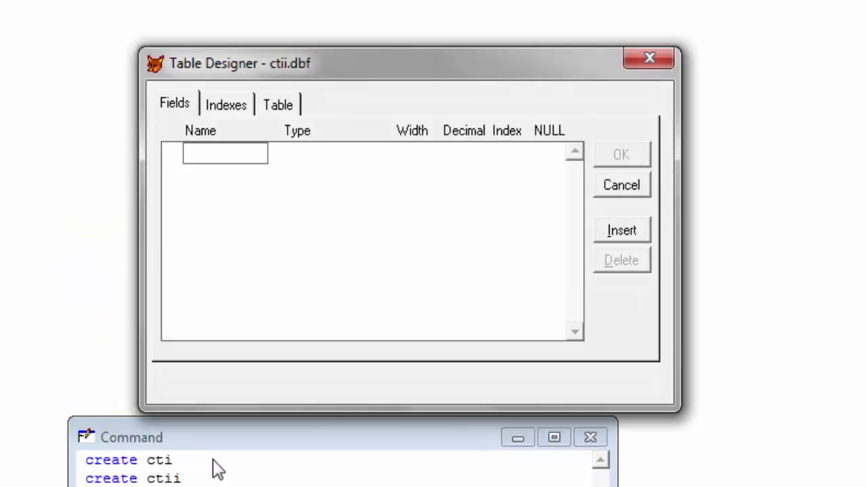
Add a Character field named stdname with width 30.
left_click_drag(395, 70, 337, 78)
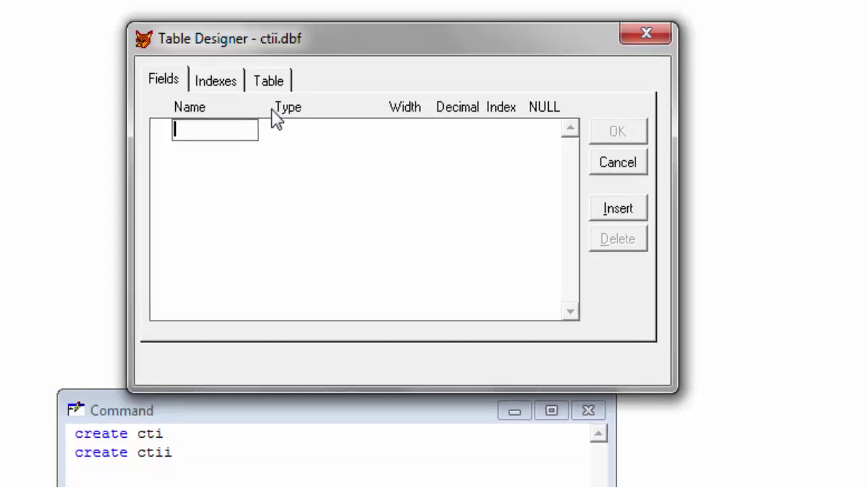
type("studentnam")
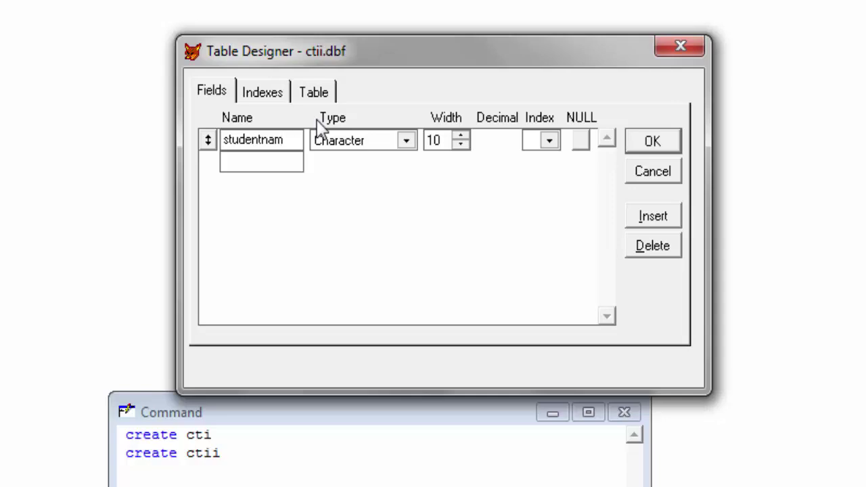
key("BackSpace")
key("BackSpace")
key("BackSpace")
key("BackSpace")
key("BackSpace")
key("BackSpace")
key("BackSpace")
key("BackSpace")
key("BackSpace")
key("BackSpace")
type("s")
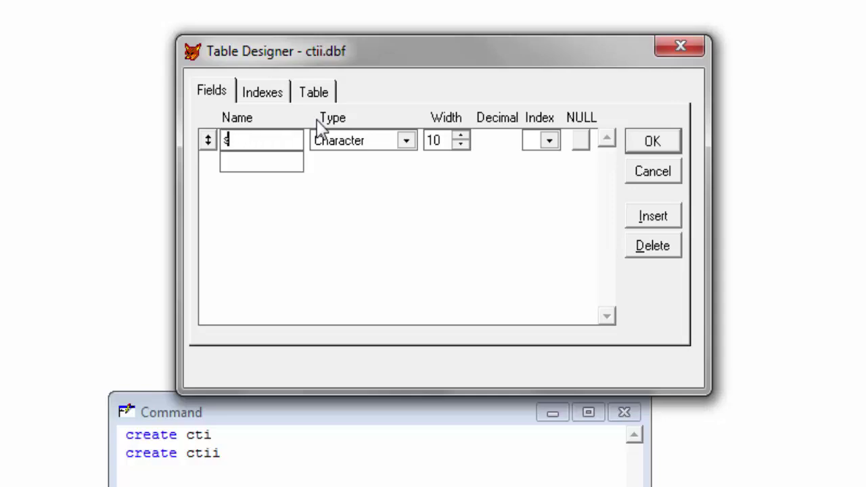
type("tdname")
key("Tab")
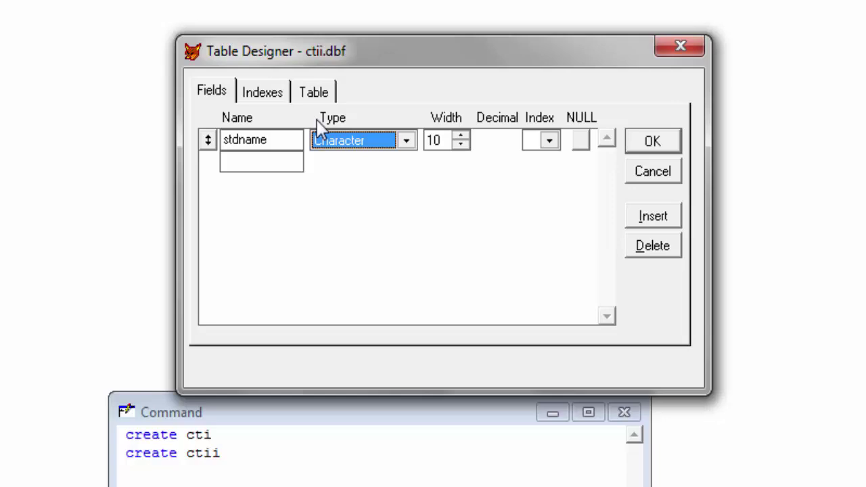
key("Tab")
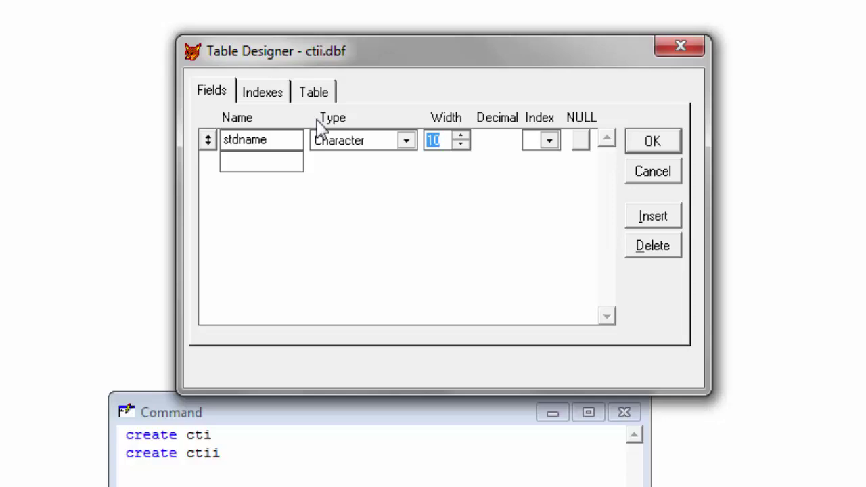
type("30")
key("Tab")
key("Tab")
key("Tab")
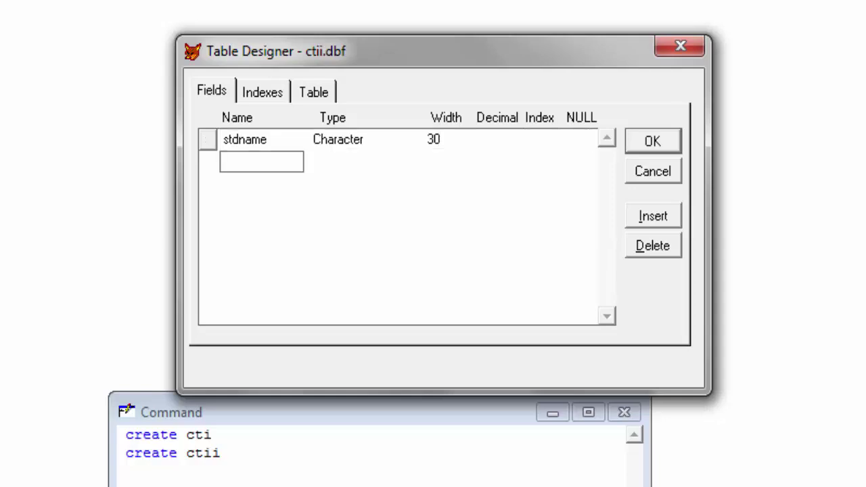
Add a Character field named address with width 30.
type("a")
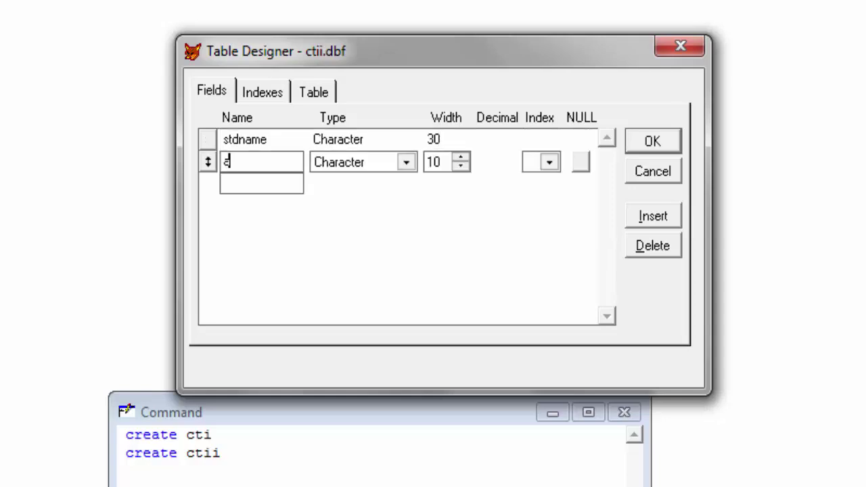
type("ddress")
key("Tab")
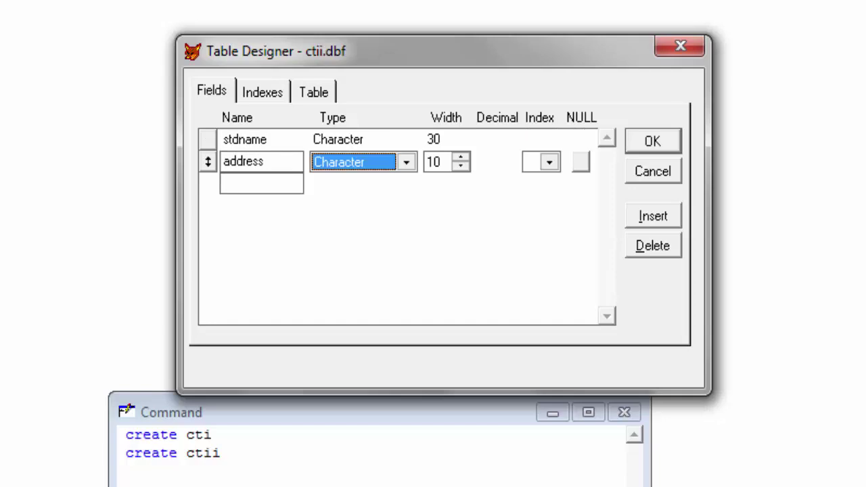
key("Tab")
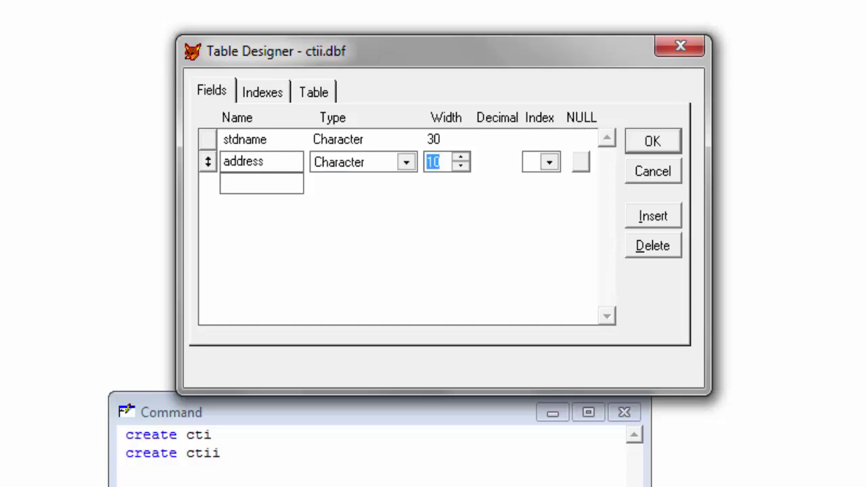
type("30")
key("Tab")
key("Tab")
key("Tab")
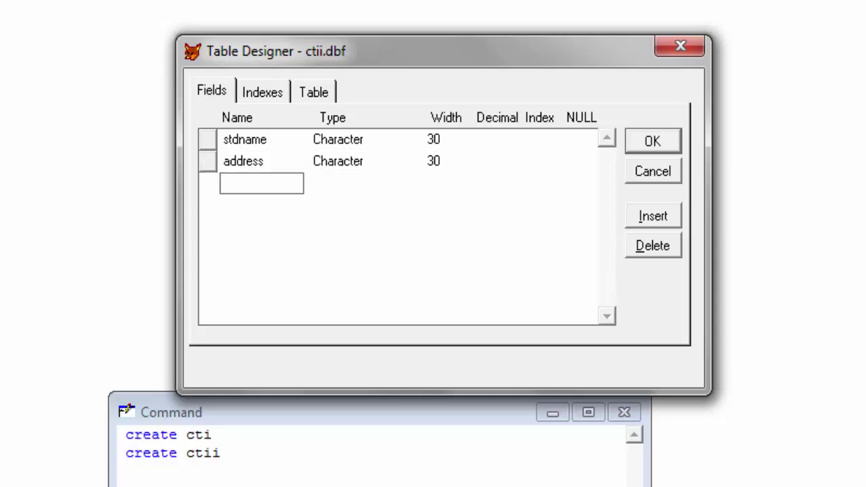
Add rollno as a Numeric field with width 3.
type("r")
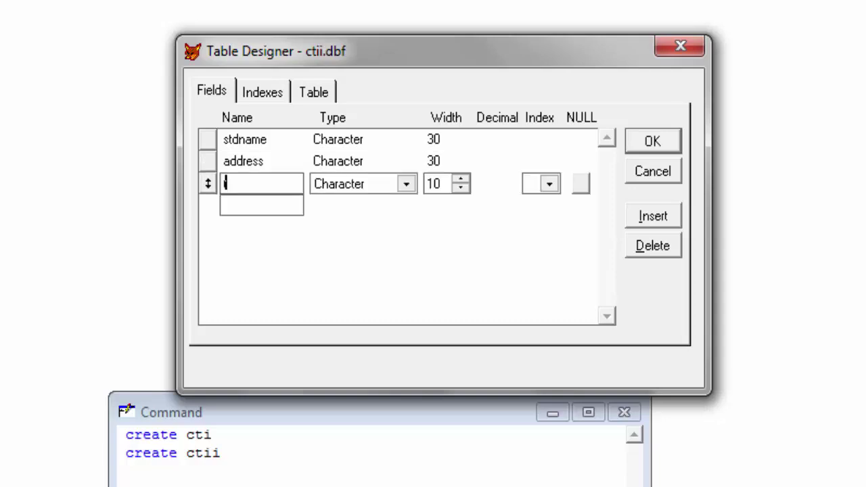
type("iollno")
key("Tab")
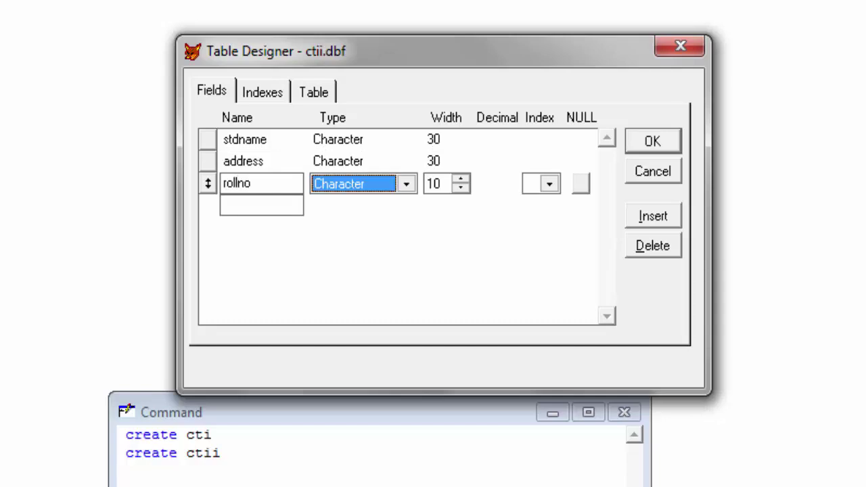
key("n")
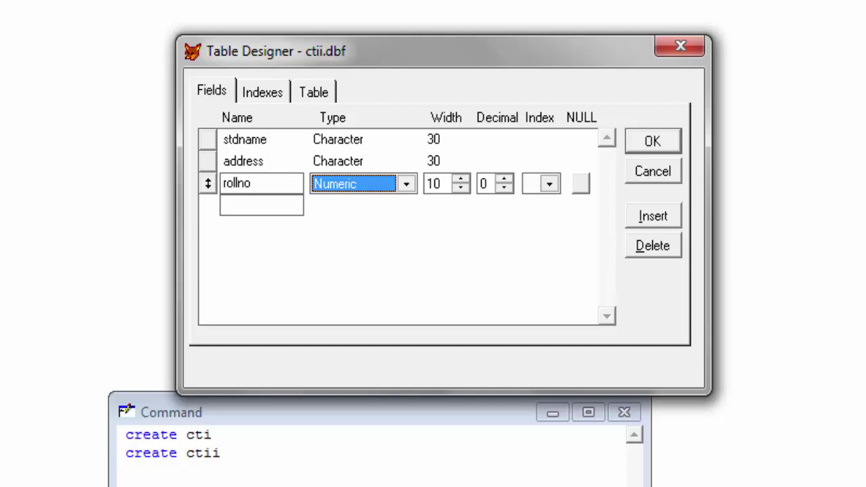
key("Tab")
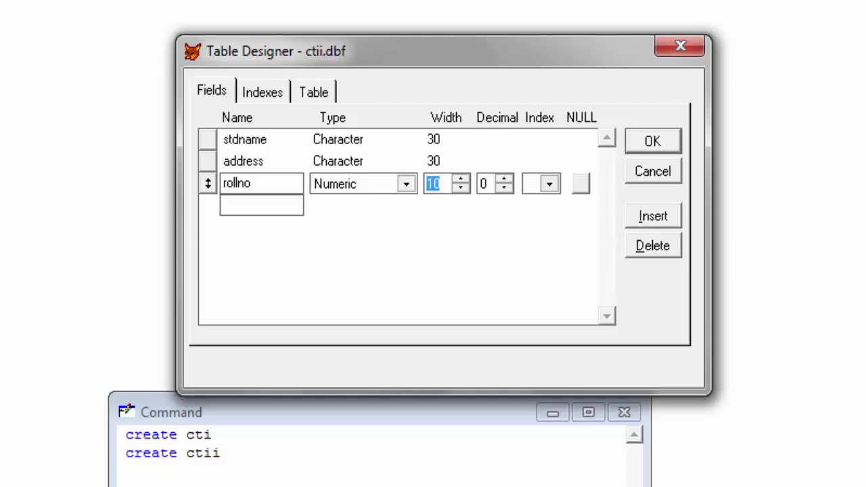
type("3")
key("Tab")
key("Tab")
key("Tab")
key("Tab")
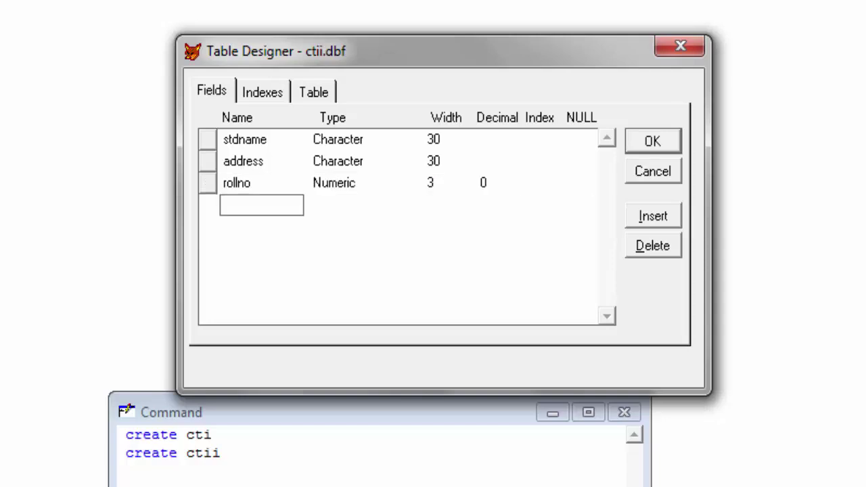
Add class as a Numeric field with width 2.
type("c")
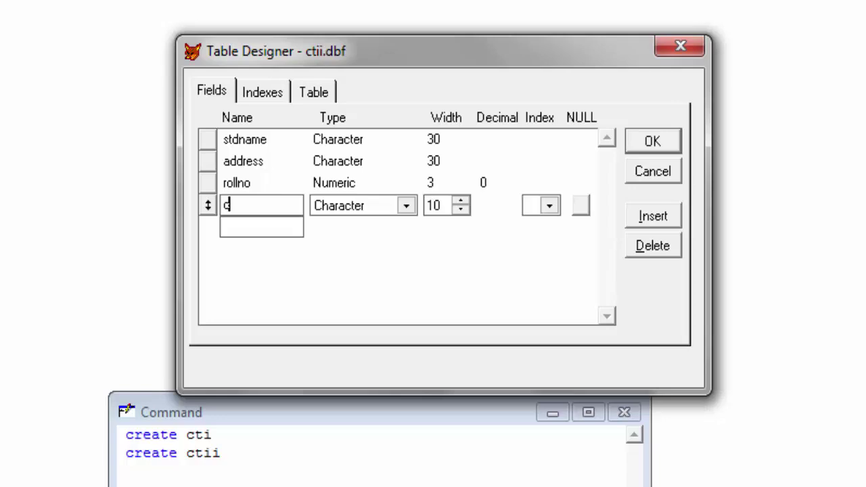
type("lass")
key("Tab")
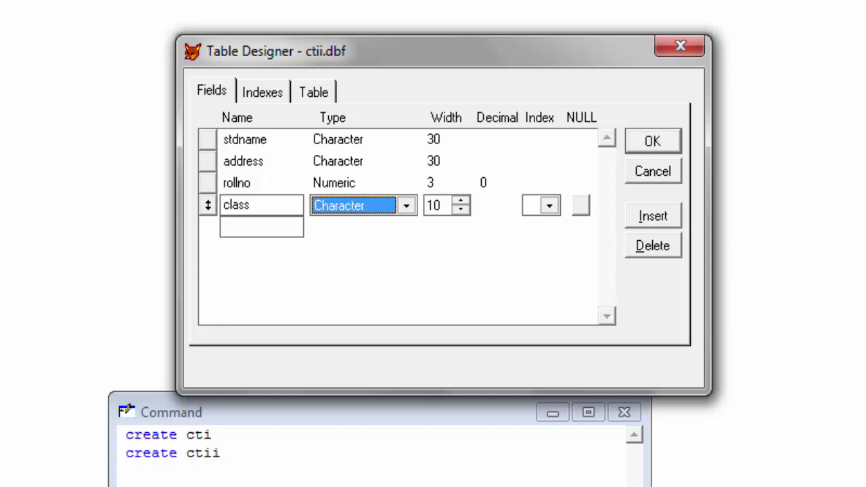
key("n")
key("Tab")
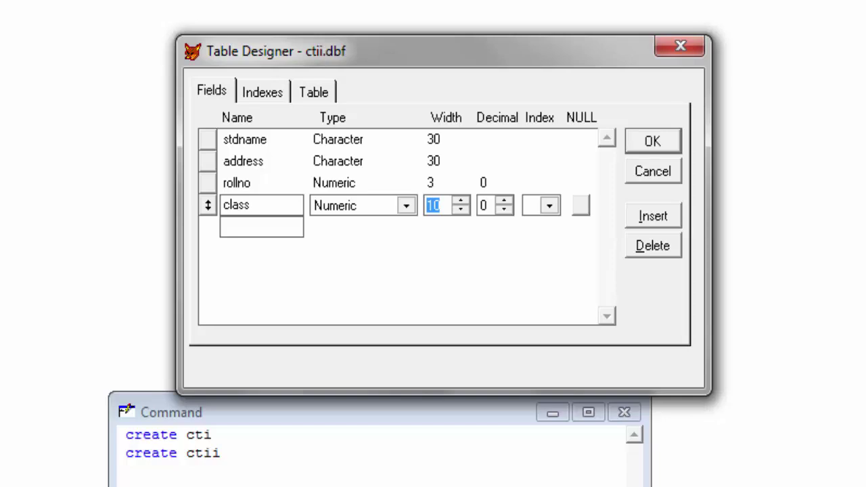
type("2")
key("Tab")
key("Tab")
key("Tab")
key("Tab")
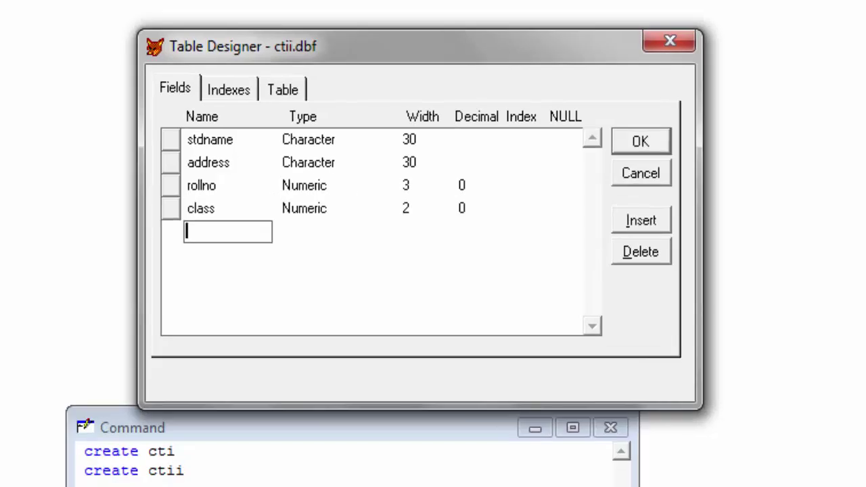
Add totalmarks as a Numeric field with width 3.
type("totalmarks")
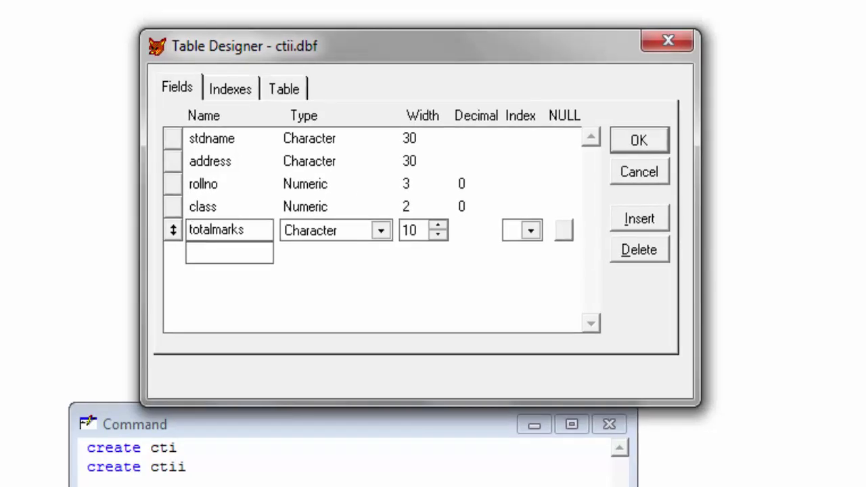
key("Tab")
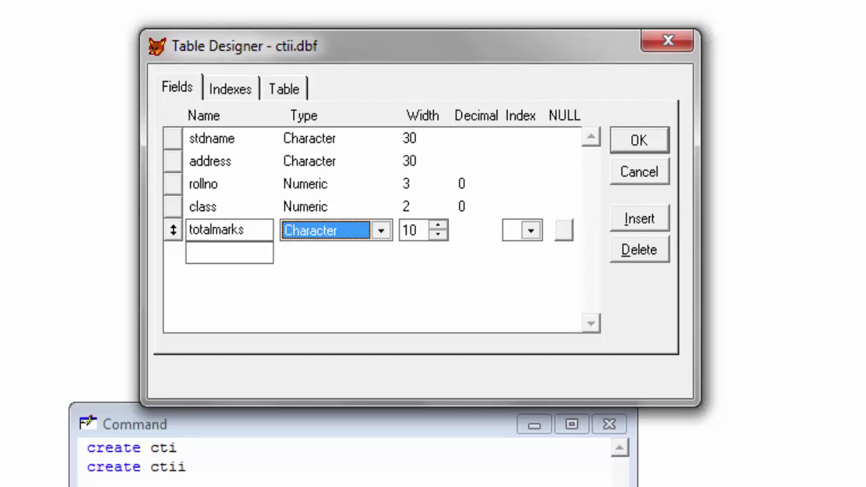
key("n")
key("Tab")
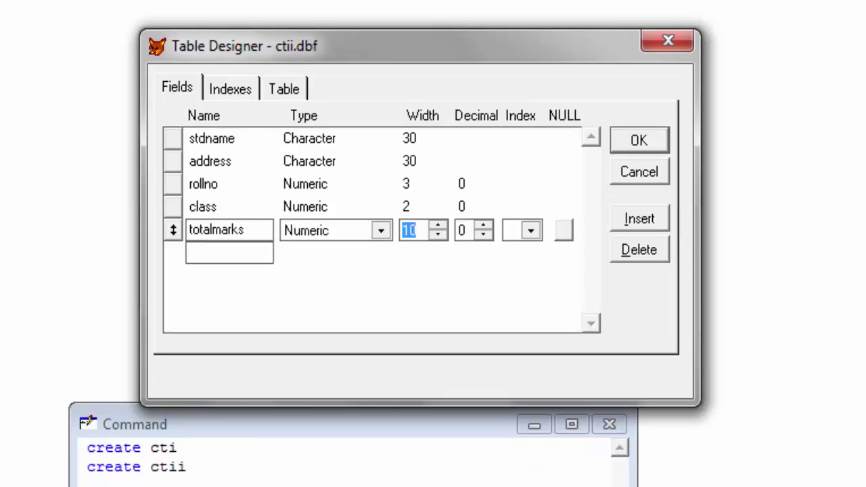
type("3")
key("Tab")
key("Tab")
key("Tab")
key("Tab")
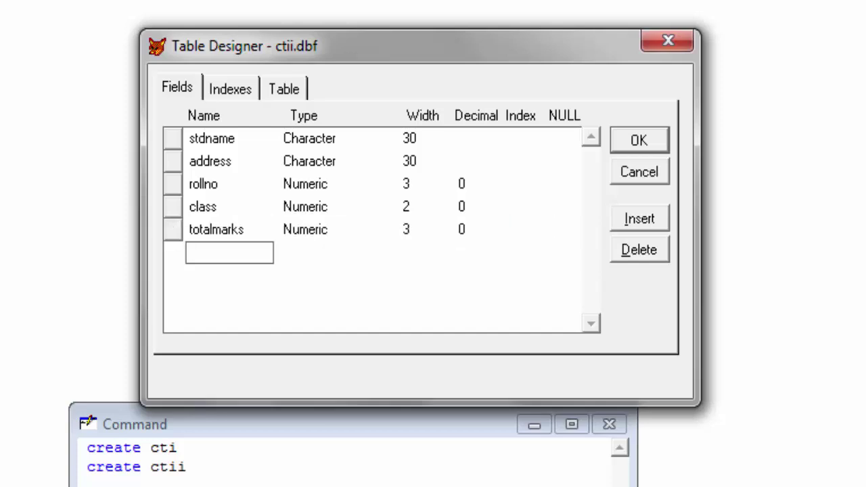
Add average as a Numeric field with width 3.
type("avera")
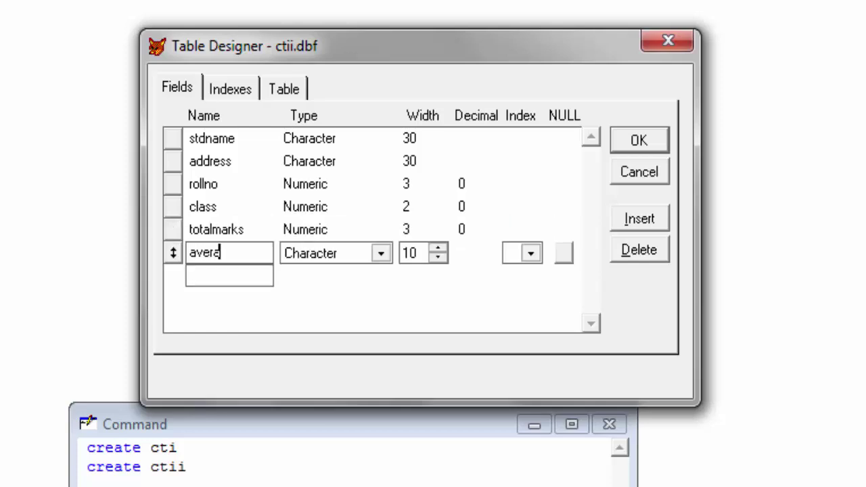
type("ge")
key("Tab")
key("n")
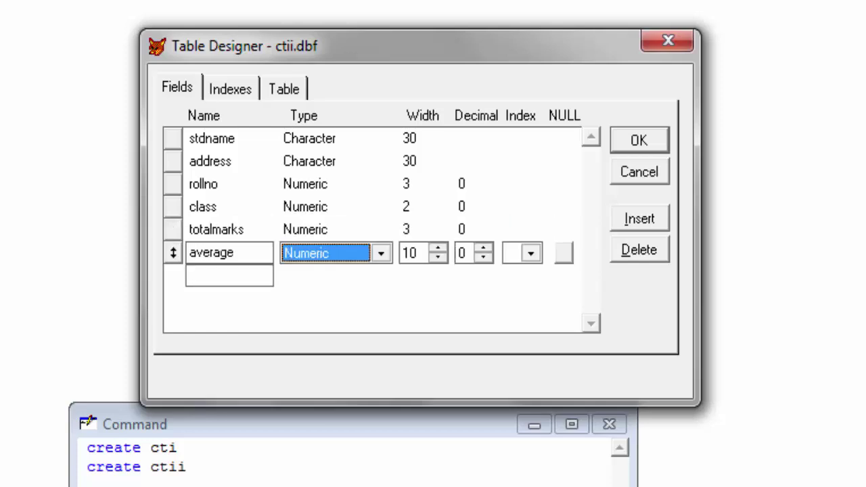
key("Tab")
type("3")
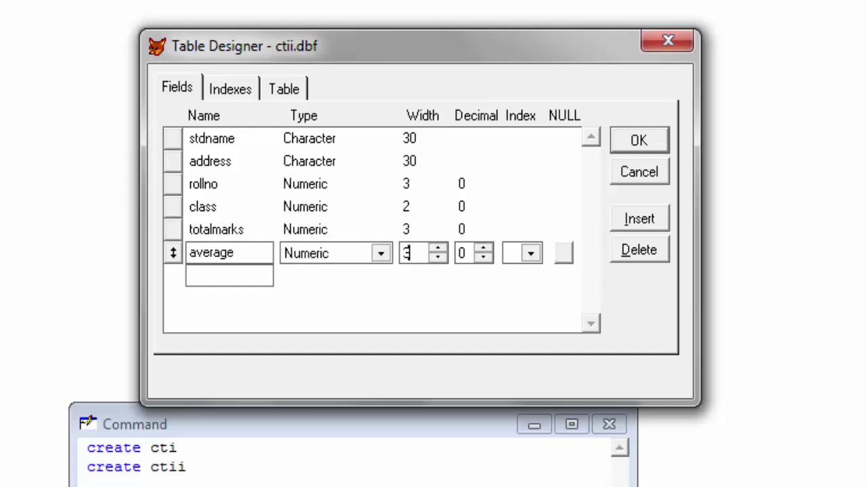
key("Tab")
key("Tab")
key("Tab")
key("Tab")
Add grade as a Character field of width 4 and save the table structure.
type("grad")
type("e")
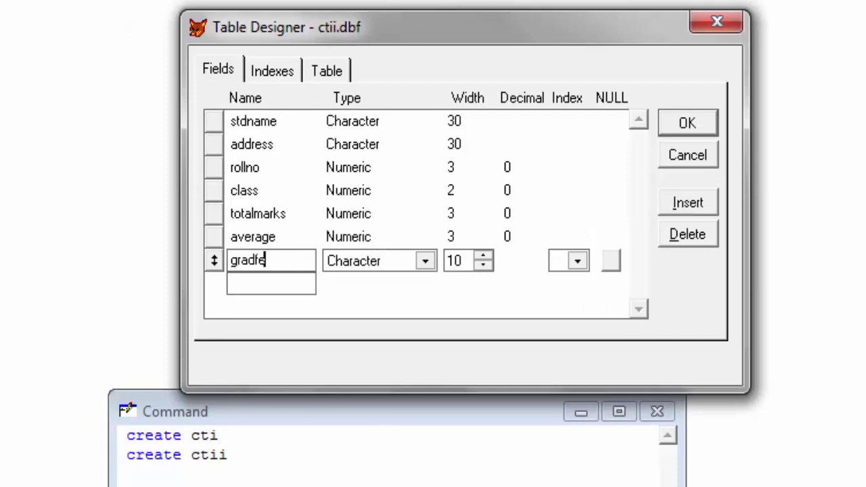
key("Tab")
key("Down")
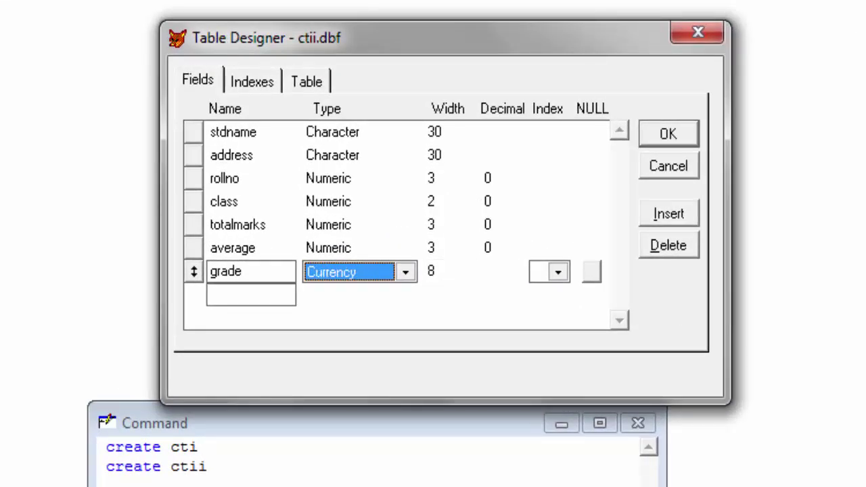
key("Tab")
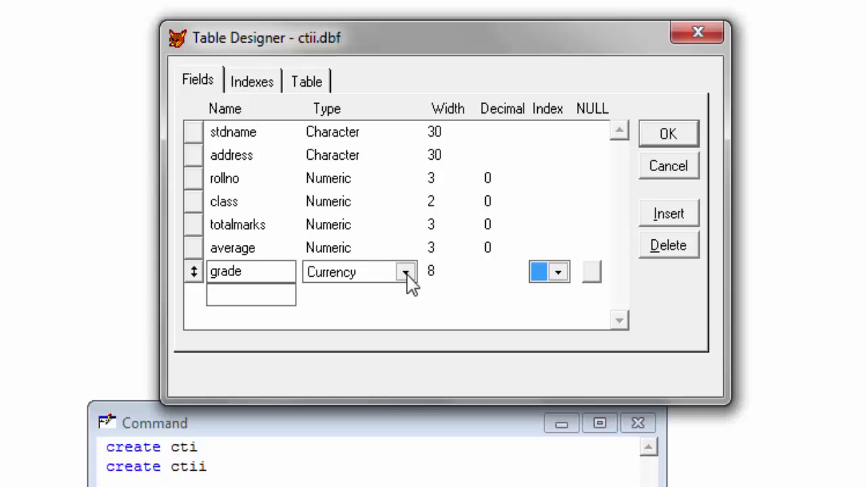
left_click(406, 273)
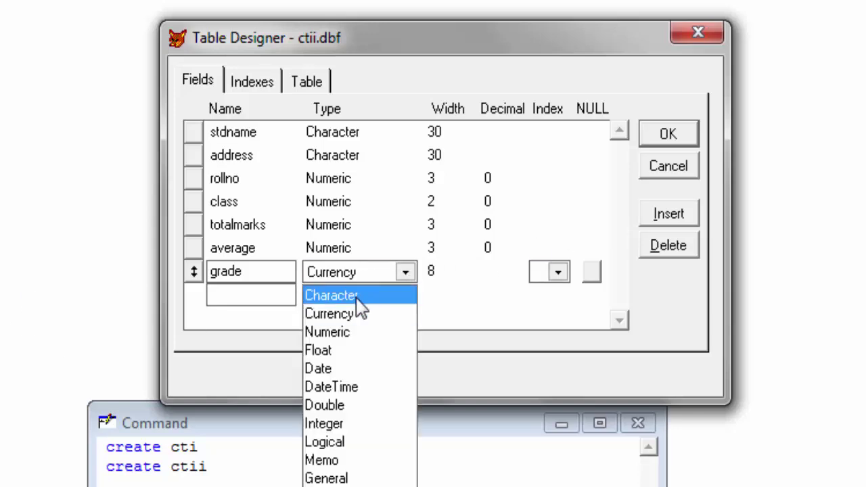
left_click(331, 296)
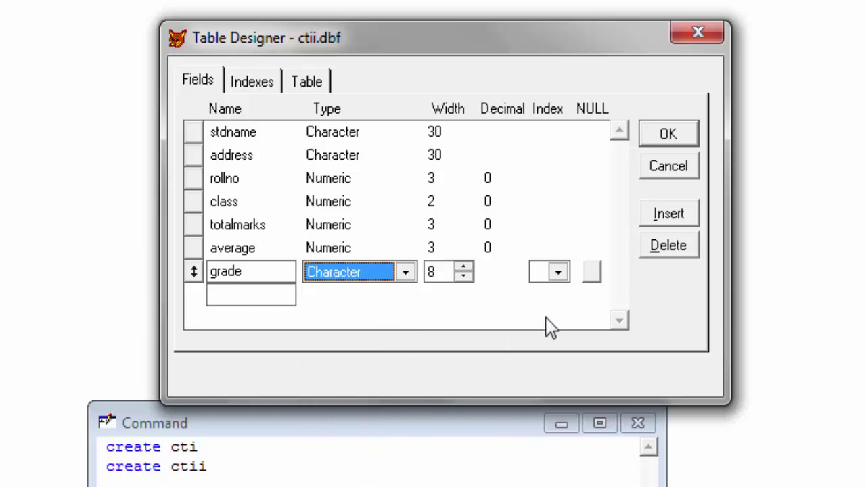
key("Tab")
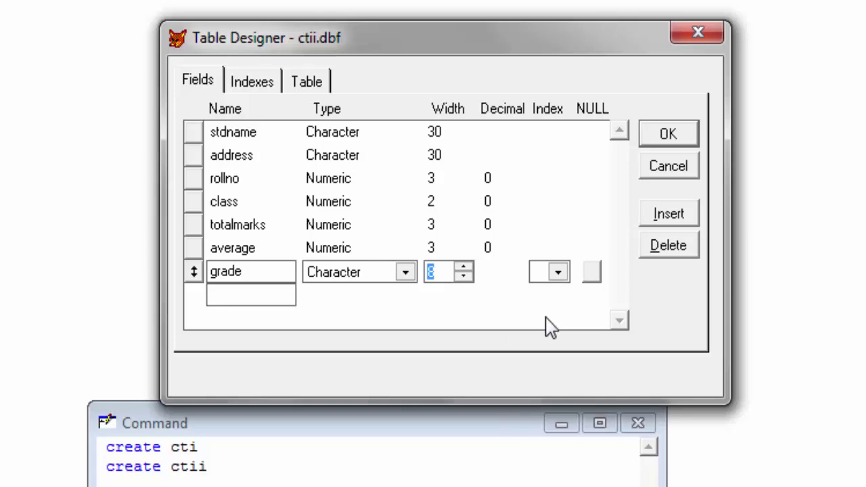
type("4")
key("Return")
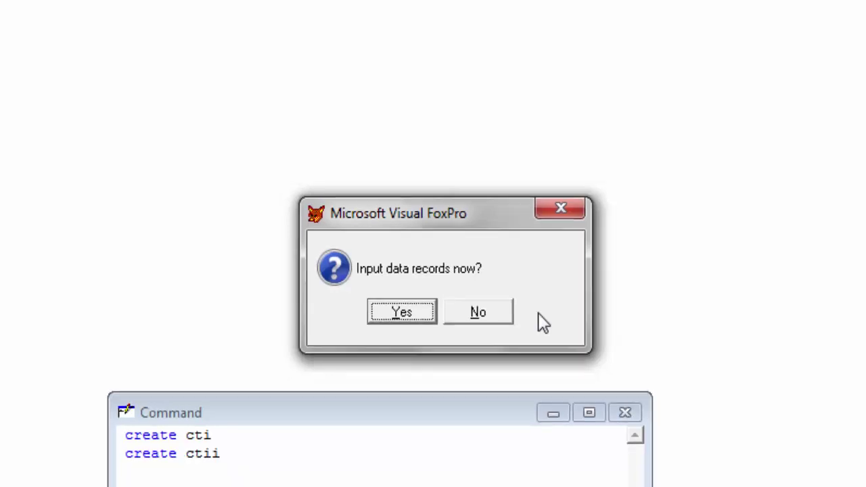
Enter a record with the student's name and address, roll 1, class 10, marks 630, average 42, grade A, and close data entry.
key("Return")
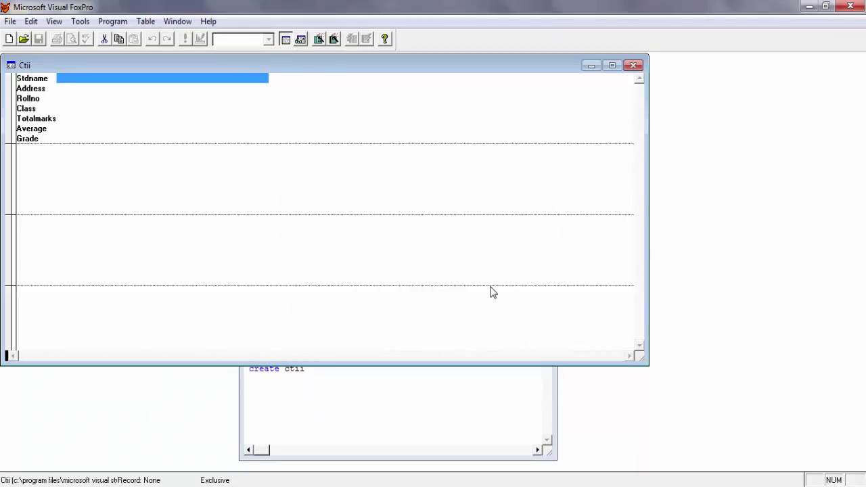
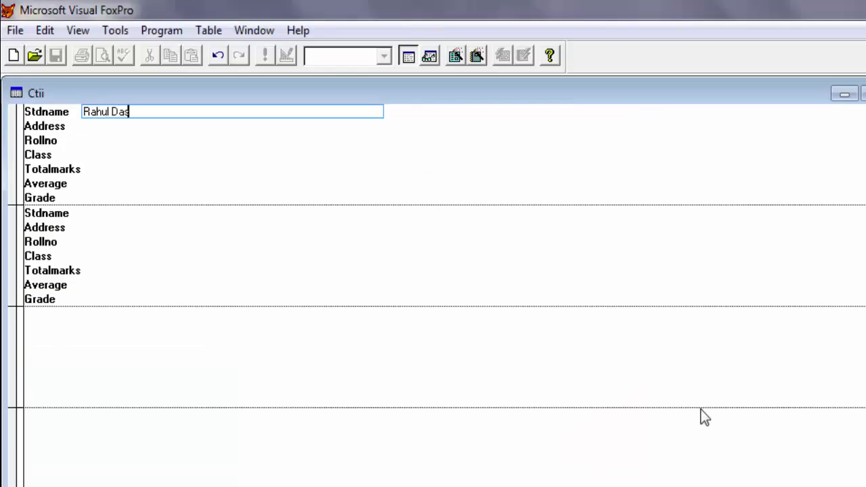
key("Return")
type("Durgapur")
key("Return")
type("1")
key("Return")
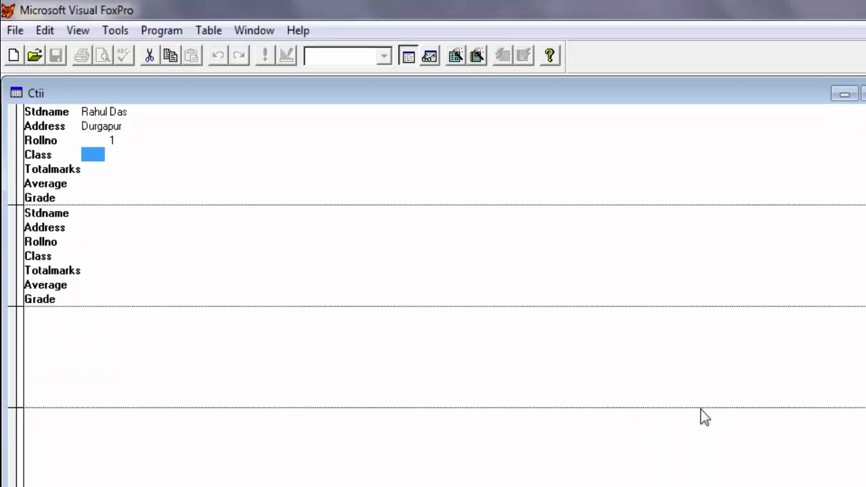
type("10")
key("Return")
type("630")
key("Return")
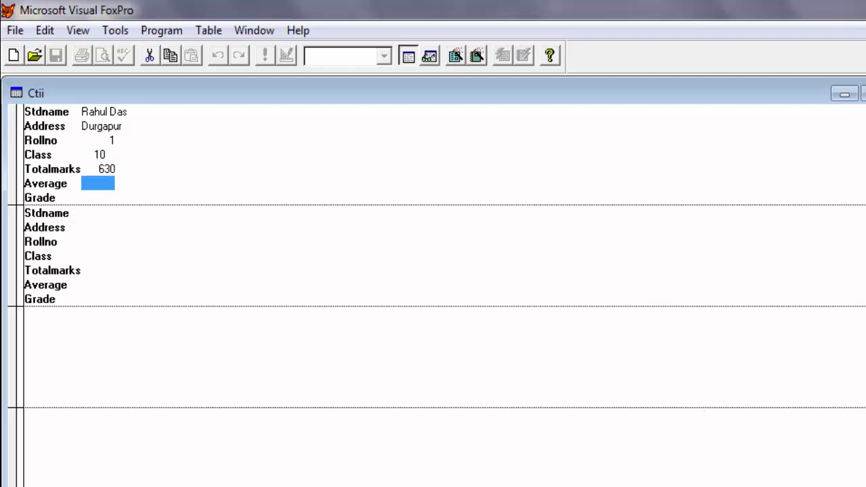
type("42")
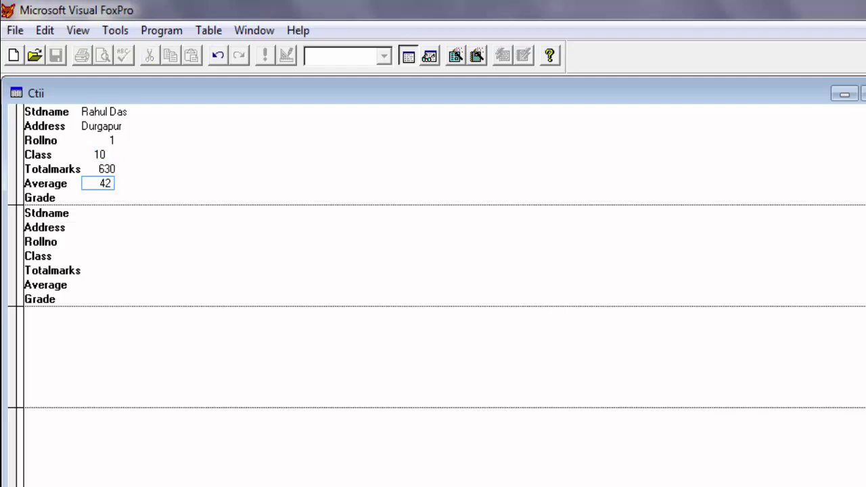
key("Return")
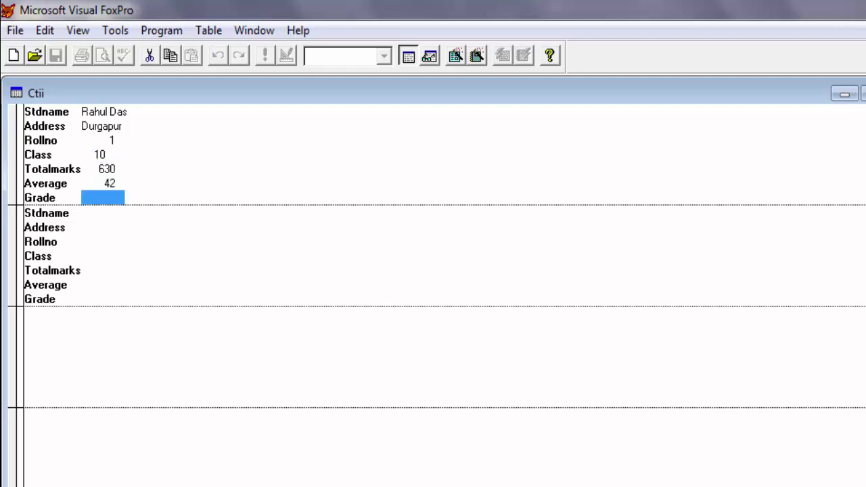
type("A")
key("Return")
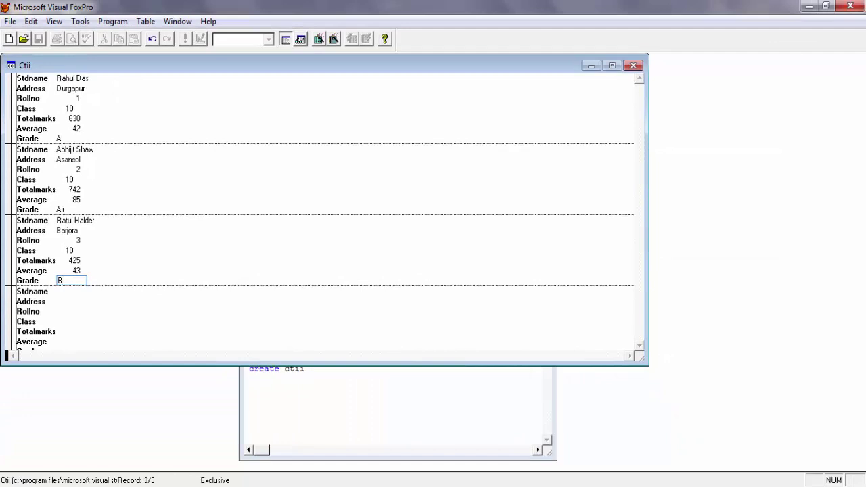
key("ctrl+w")
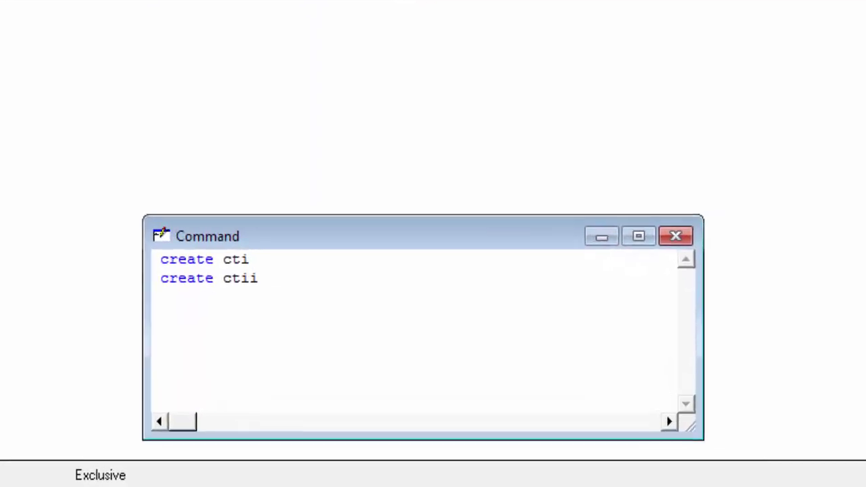
List all ctii records, then display them in a Browse grid.
type("lis")
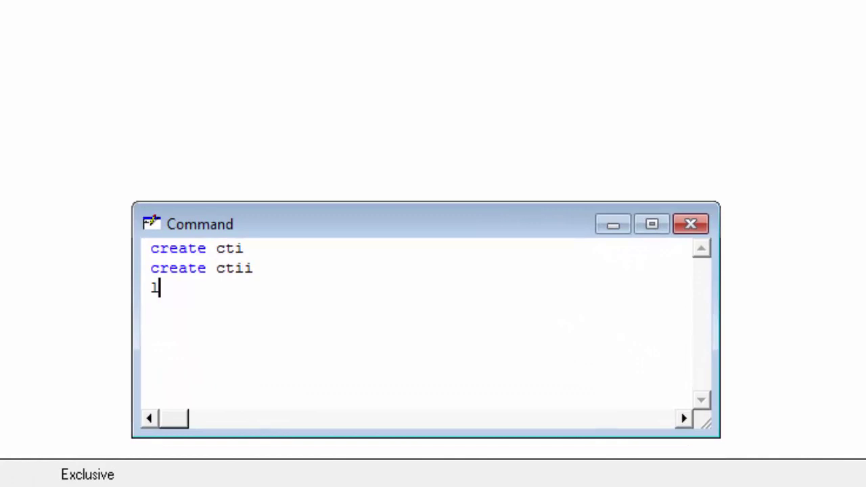
type("t")
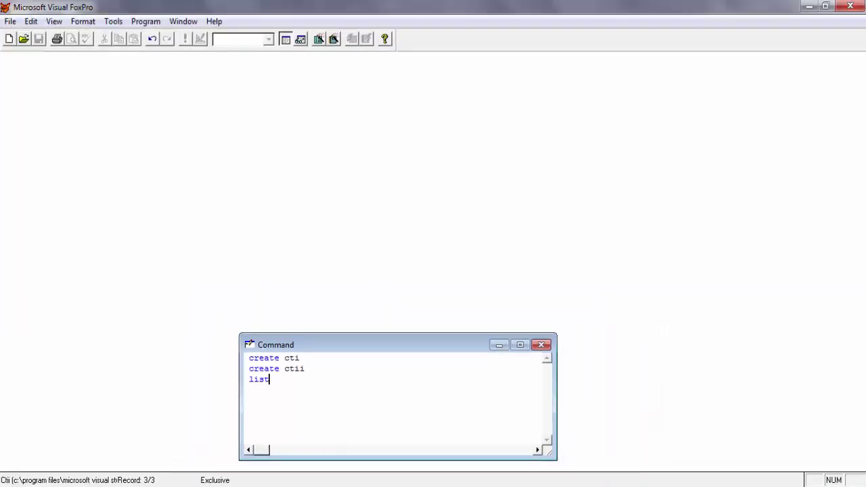
key("Return")
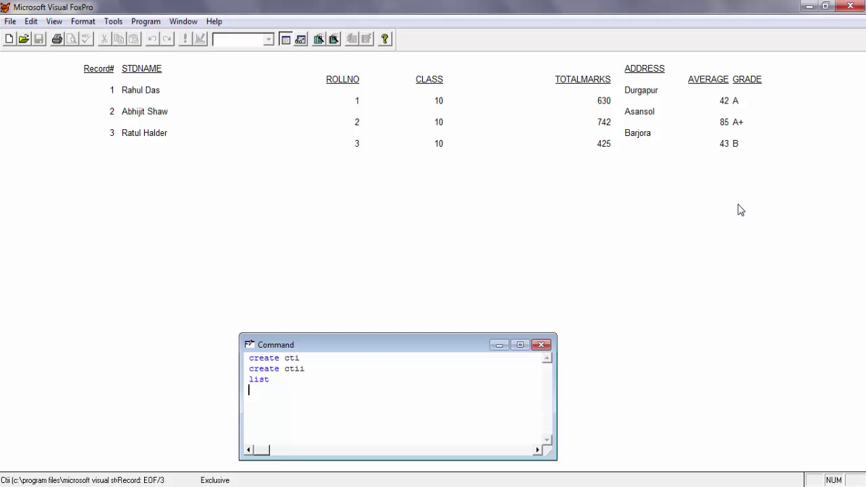
type("brows")
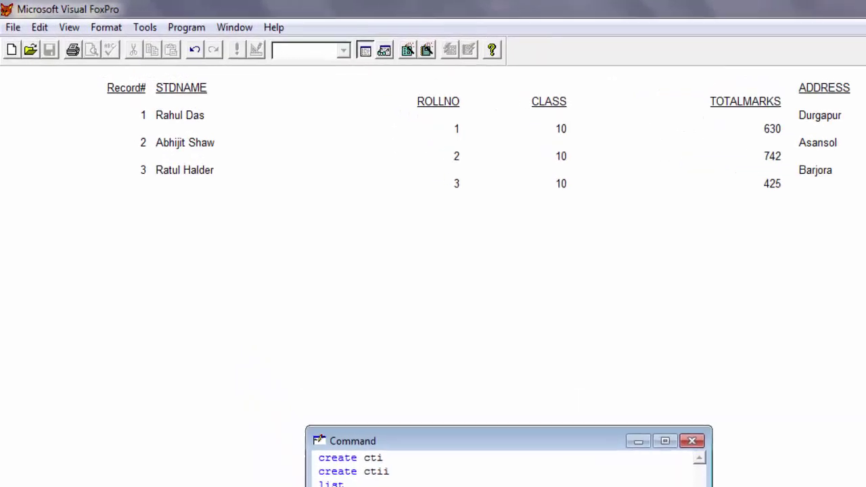
key("Return")
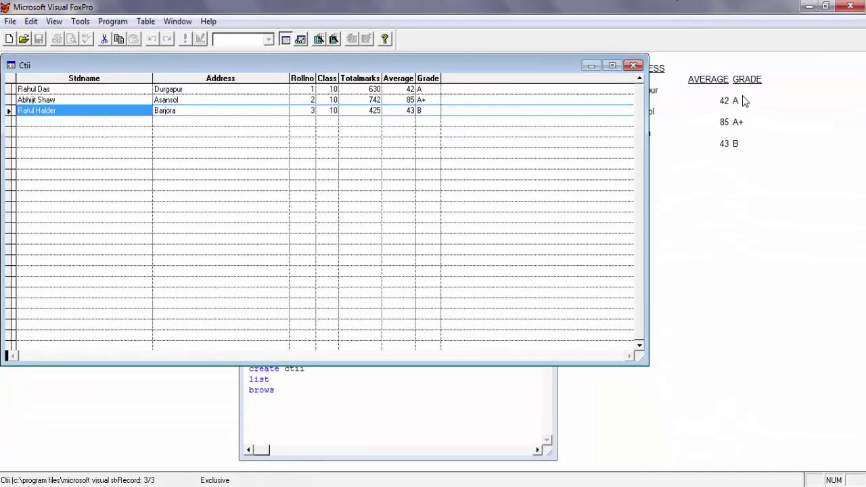
Close the Browse grid, clear the main window, and enter the quit command.
key("Escape")
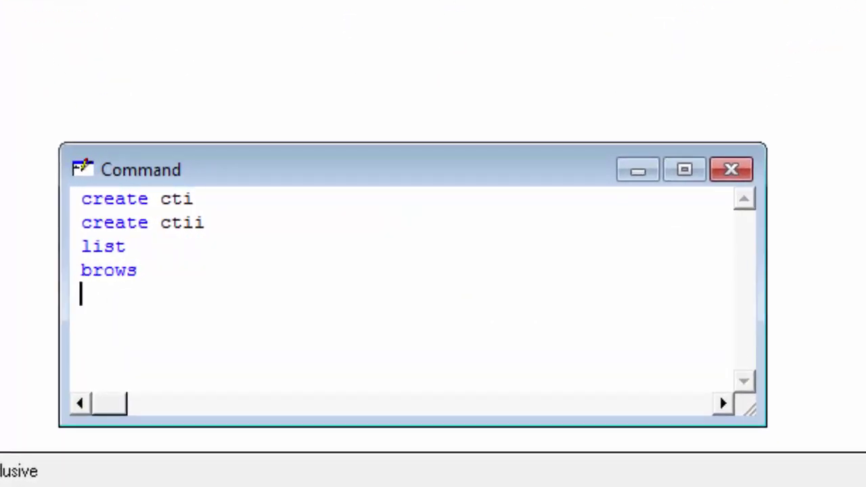
type("clea")
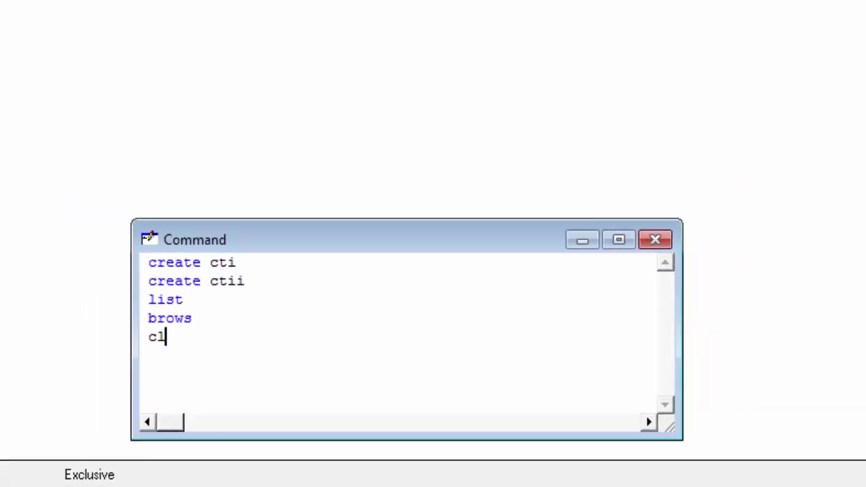
type("r")
key("Return")
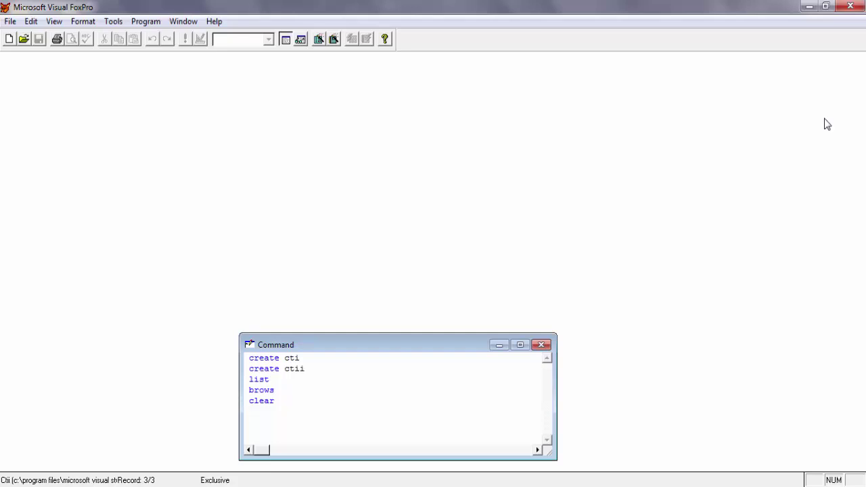
type("quit")
Quit Visual FoxPro and relaunch it from the Start menu.
key("Return")
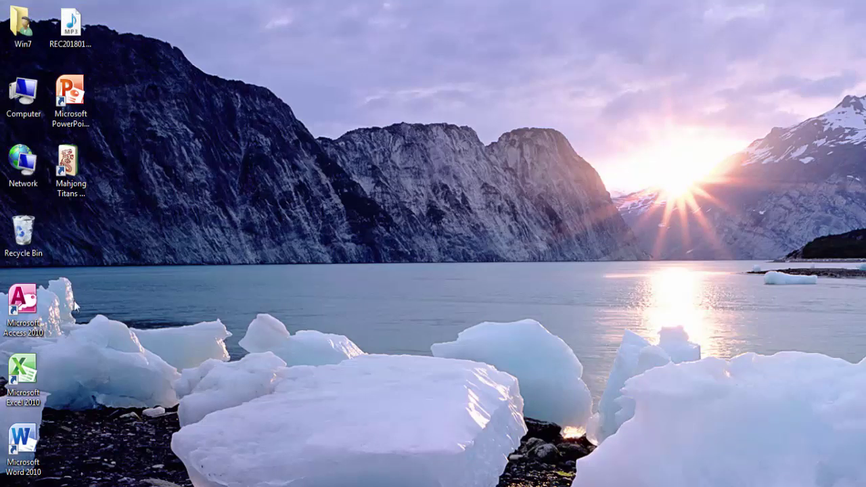
key("super")
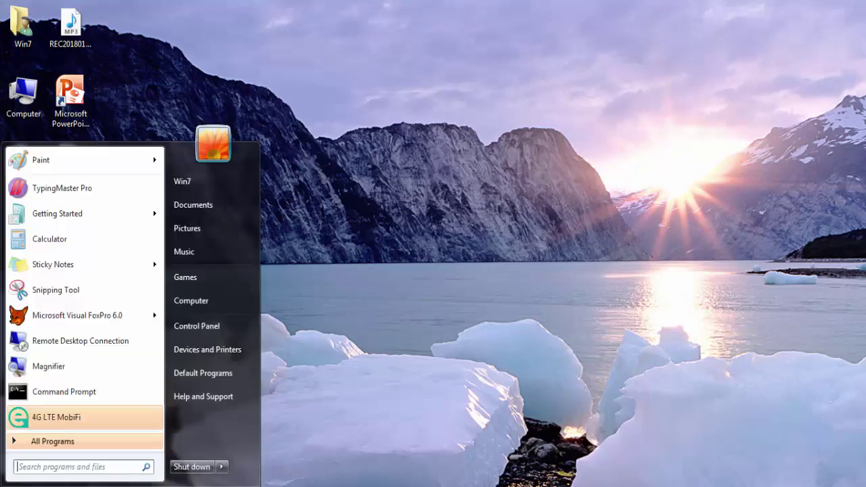
left_click(111, 316)
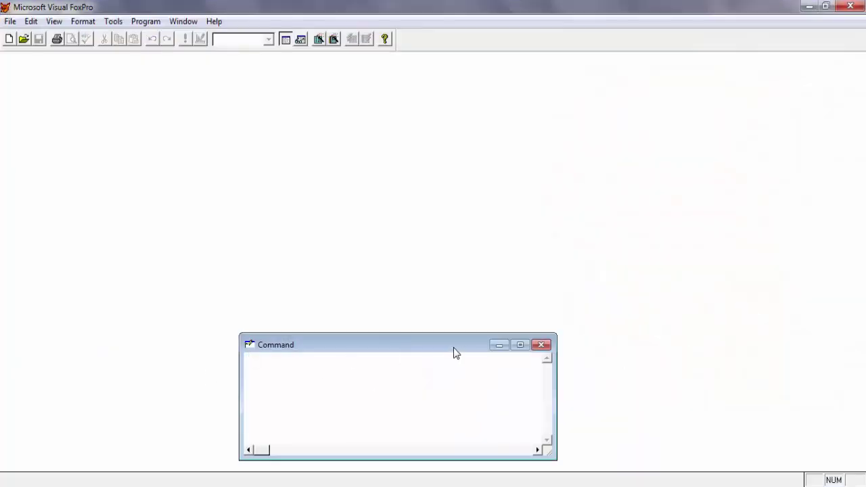
Open ctii with USE ctii, browse its three records, then close the grid.
left_click_drag(455, 350, 452, 341)
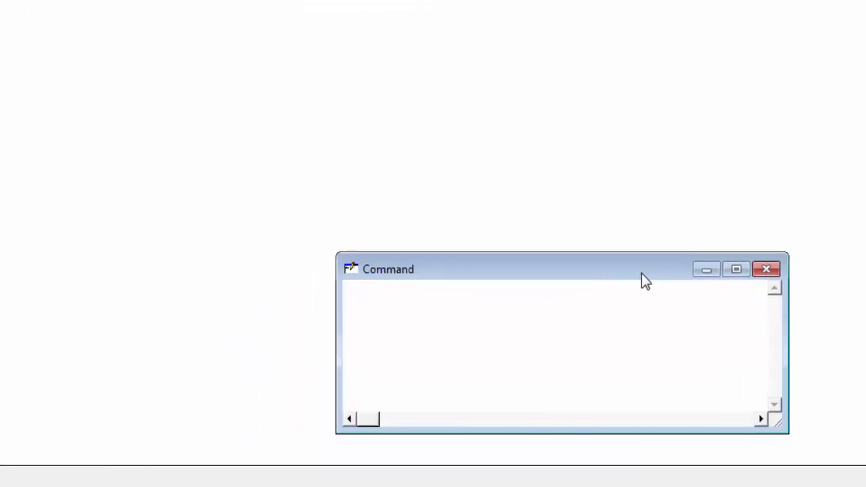
type("use ctii")
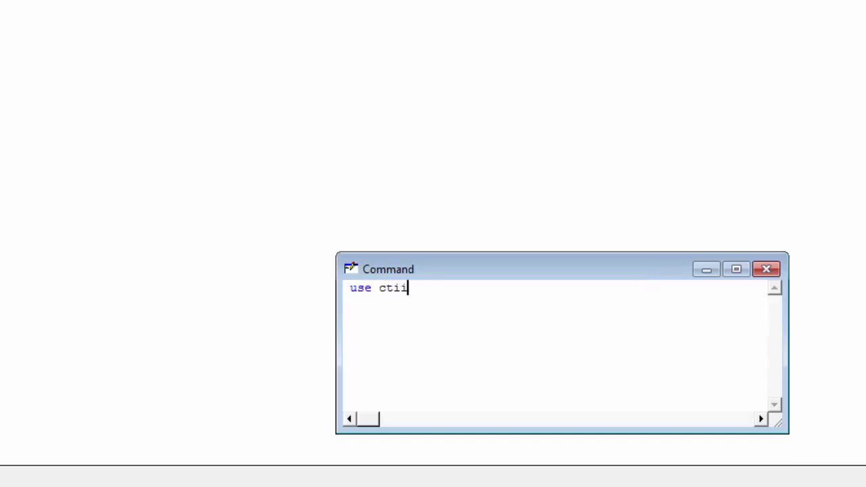
key("Return")
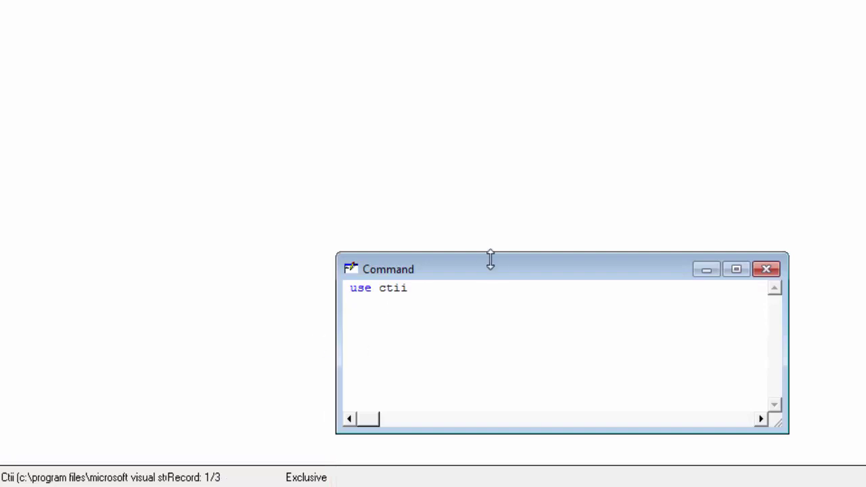
type("bro")
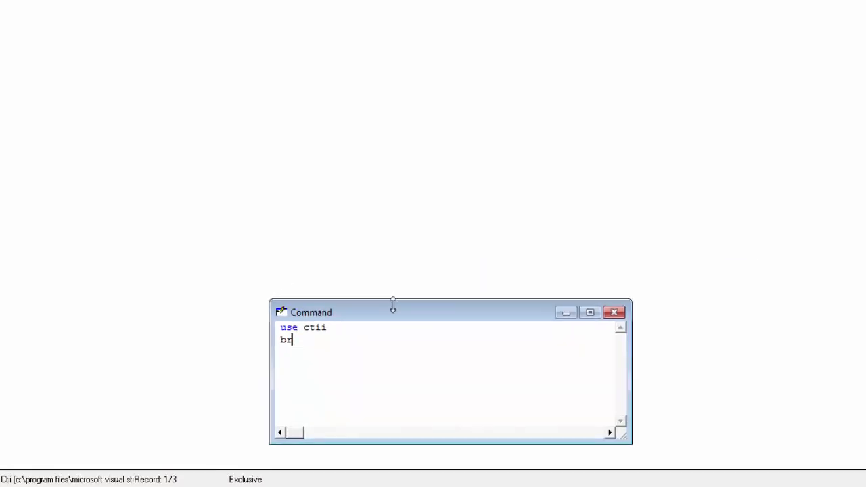
type("w")
key("Return")
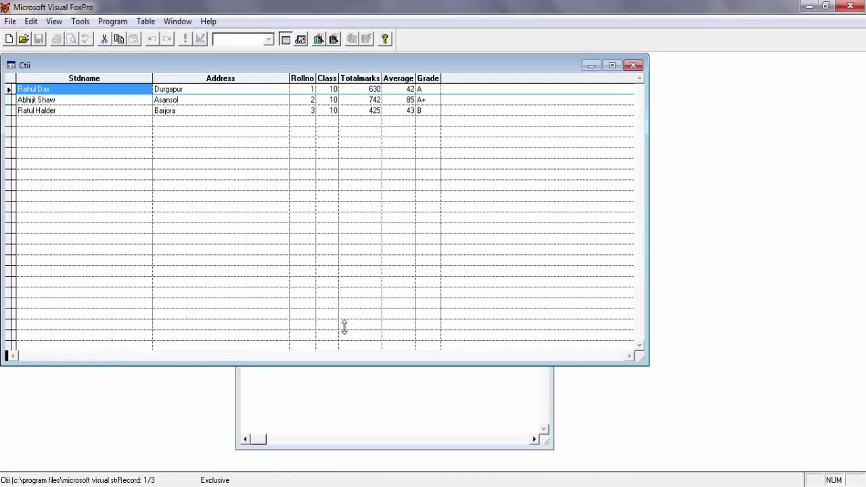
left_click(633, 66)
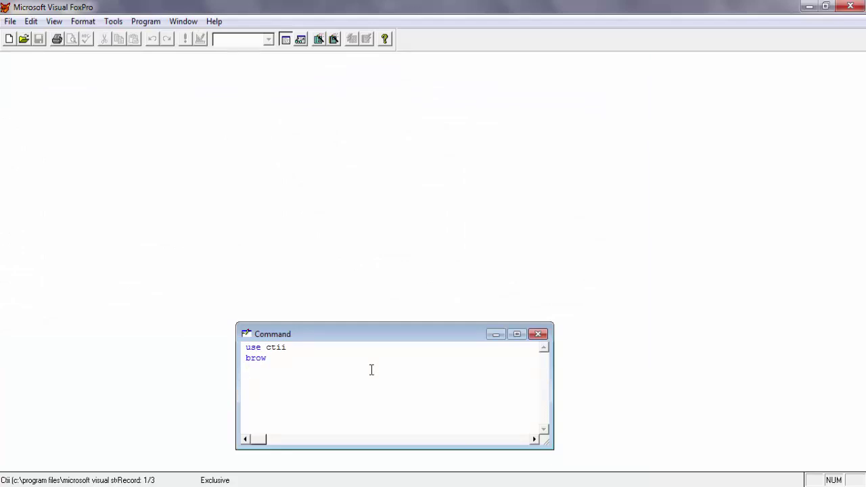
Append a fourth record (roll 4, class 10, 524 marks, average 87, grade A) and browse all four.
type("append")
key("Return")
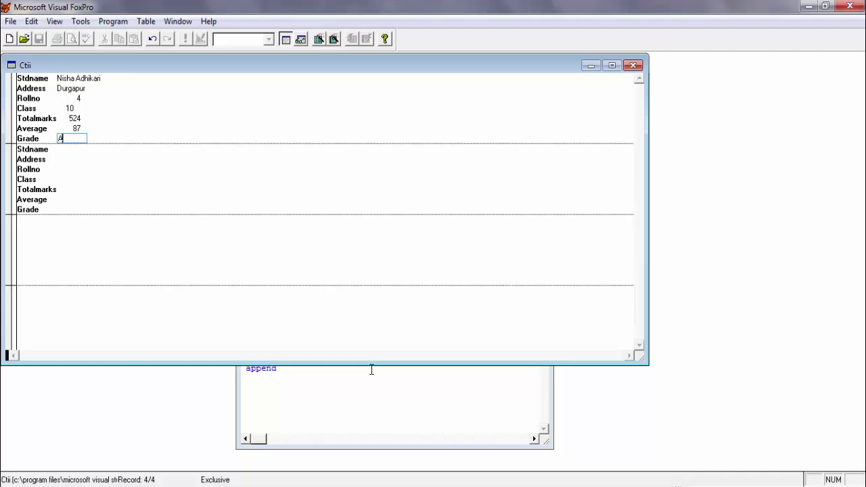
key("ctrl+w")
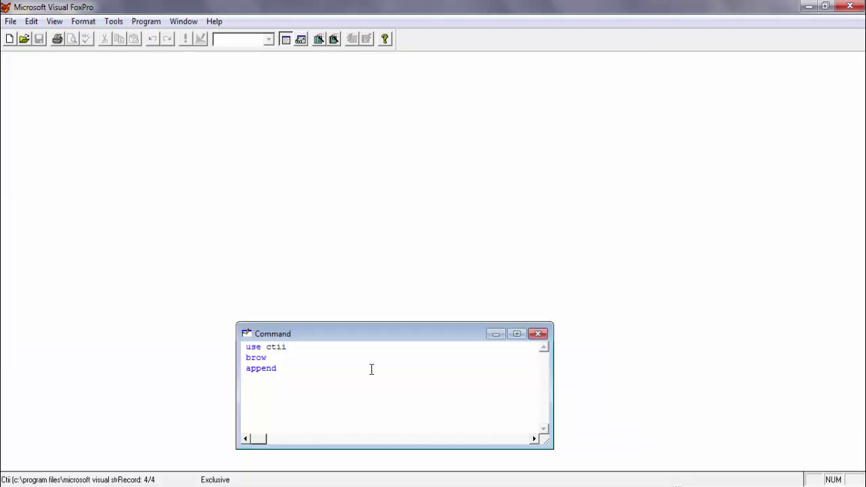
key("Up")
key("Up")
key("Return")
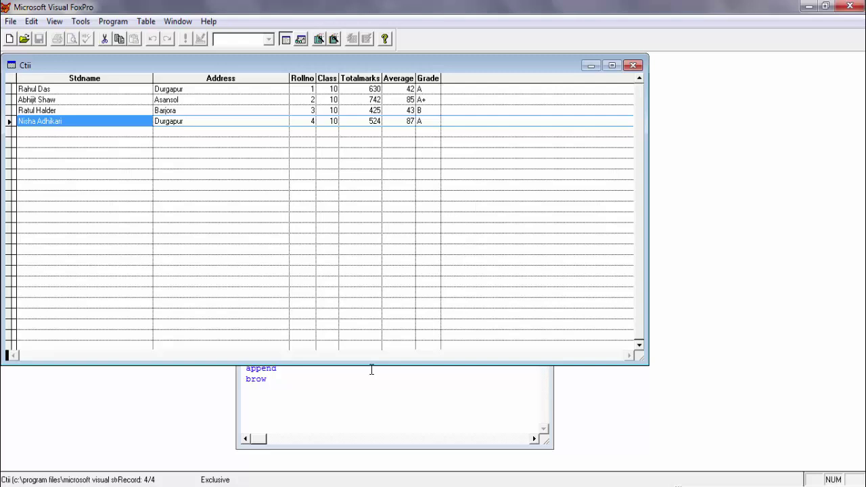
key("Escape")
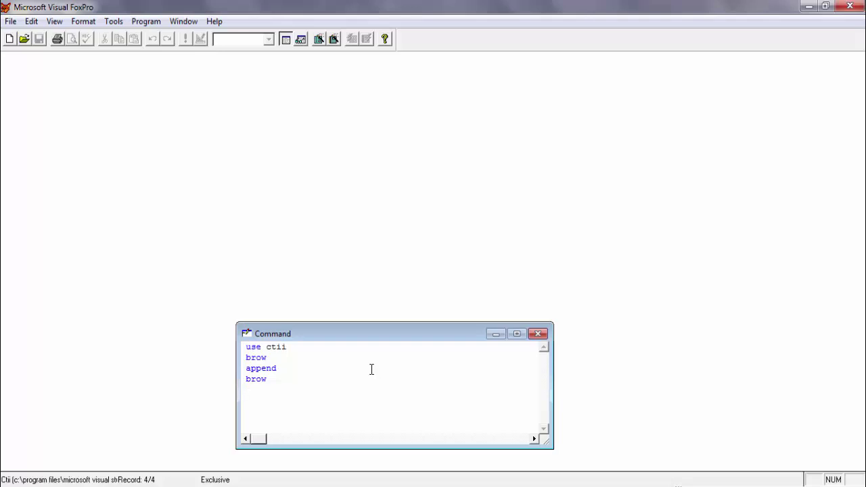
Browse all four records of ctii in full with BROW, then close the grid.
type("brow")
key("Return")
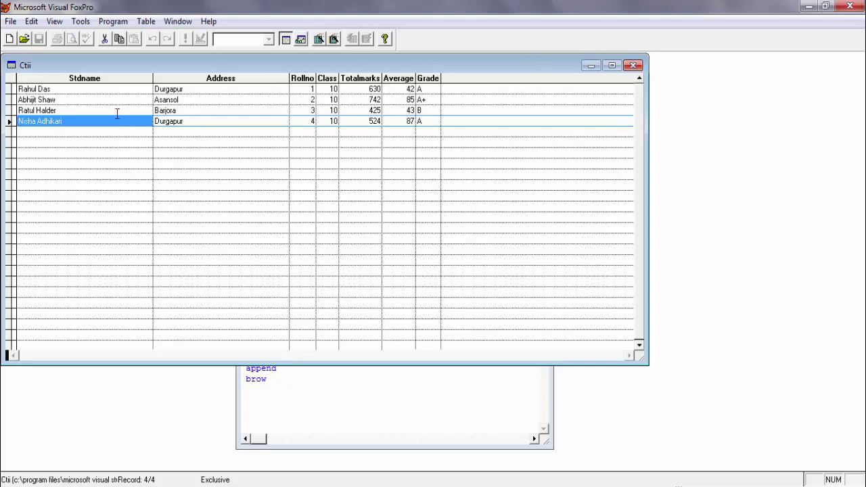
left_click(633, 65)
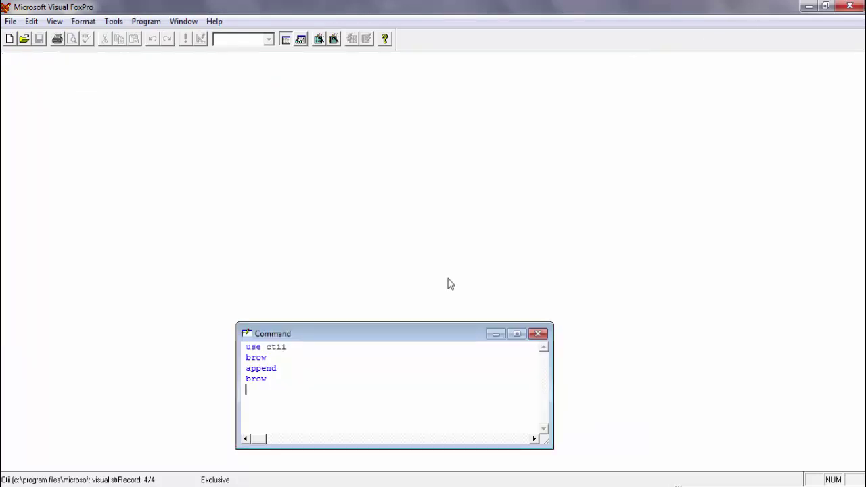
Browse the records showing only the stdname field, then close the grid.
type("brow field stdname")
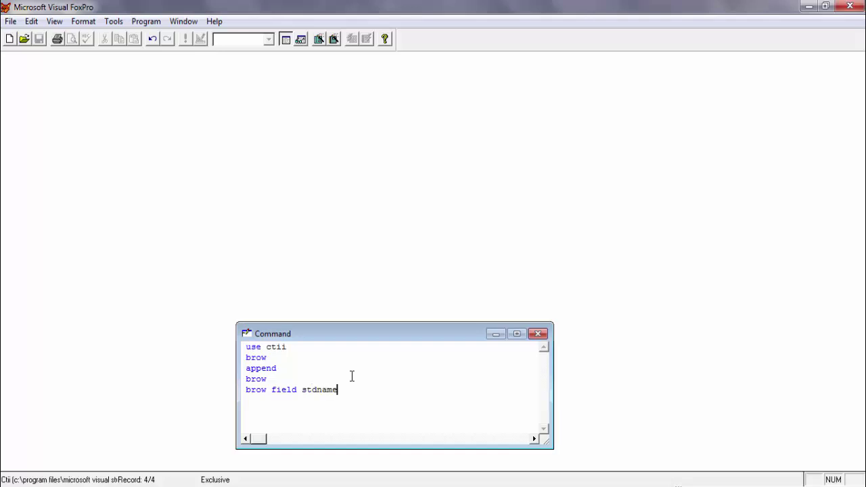
key("Return")
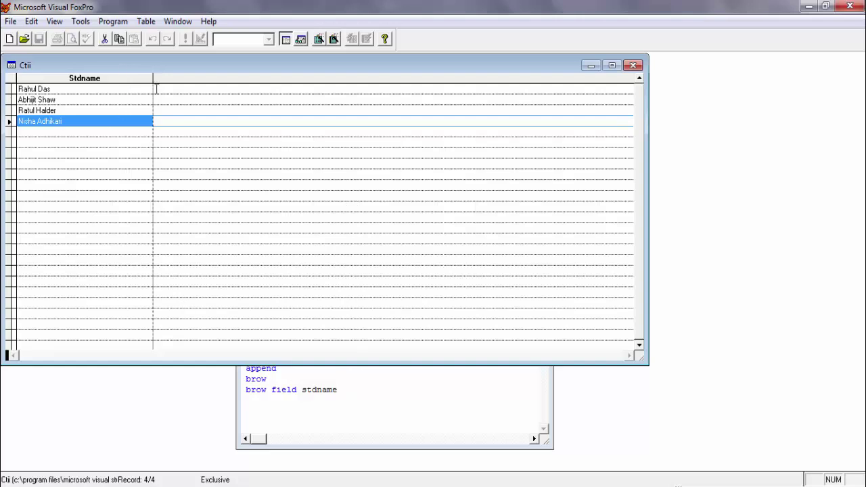
left_click(634, 66)
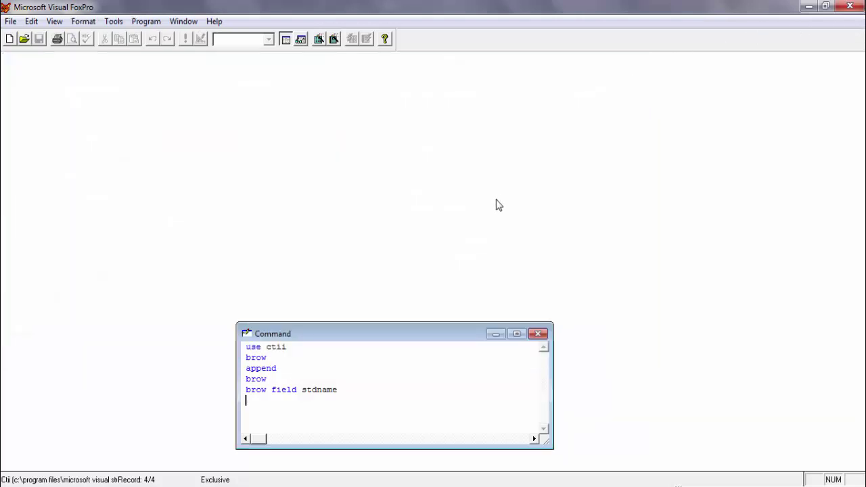
Extend the command to BROW FIELD stdname,grade to list names with grades A, A+, B, A, then close the grid.
left_click(338, 390)
type(",grade")
key("Return")
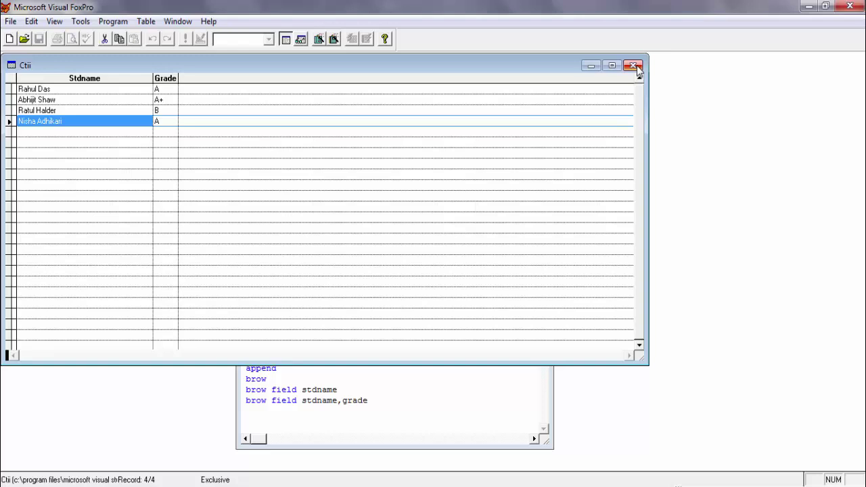
left_click(636, 67)
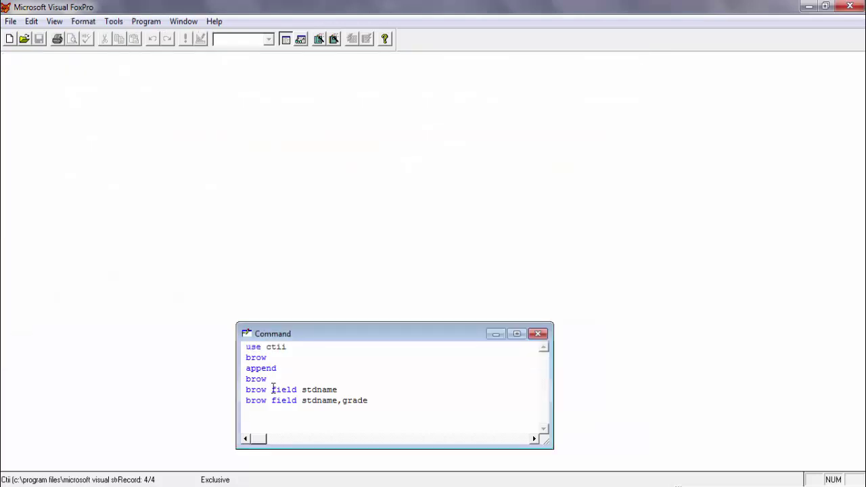